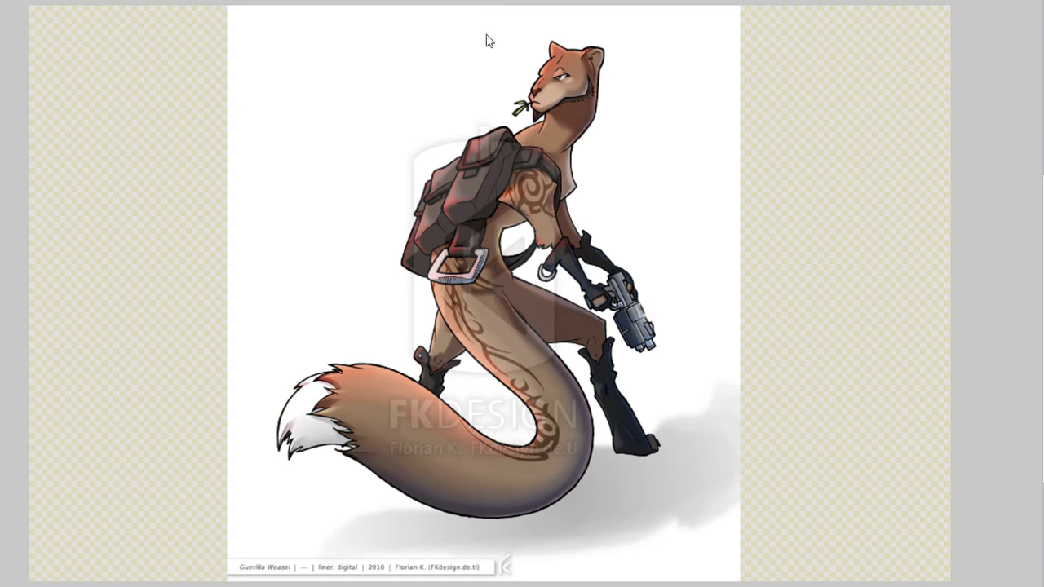
# Step: Sketch black guides over the weasel painting: vertical lines through the body, short hip strokes, ellipses on the tail and an oval around the upper body
pyautogui.moveTo(487, 9); pyautogui.dragTo(492, 486)
pyautogui.moveTo(484, 32); pyautogui.dragTo(479, 475)
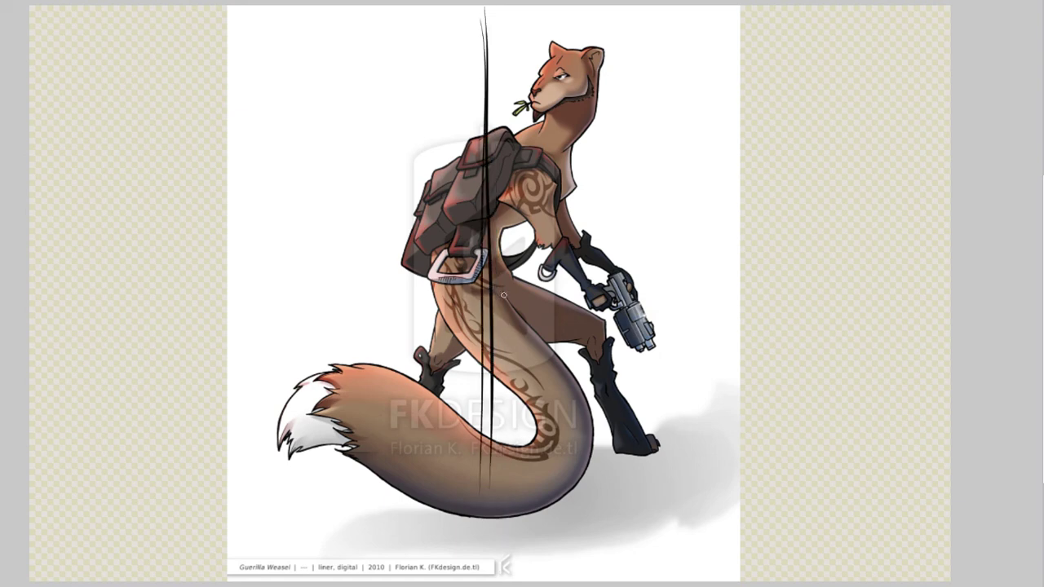
pyautogui.moveTo(447, 290); pyautogui.dragTo(506, 284)
pyautogui.moveTo(446, 309); pyautogui.dragTo(502, 287)
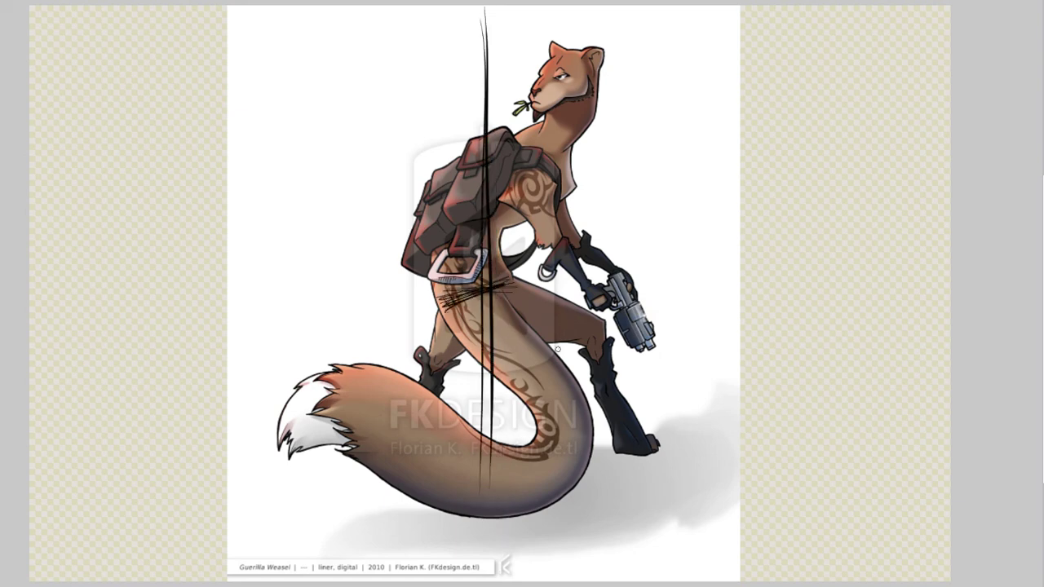
pyautogui.moveTo(483, 25); pyautogui.dragTo(471, 577)
pyautogui.moveTo(339, 50); pyautogui.dragTo(362, 555)
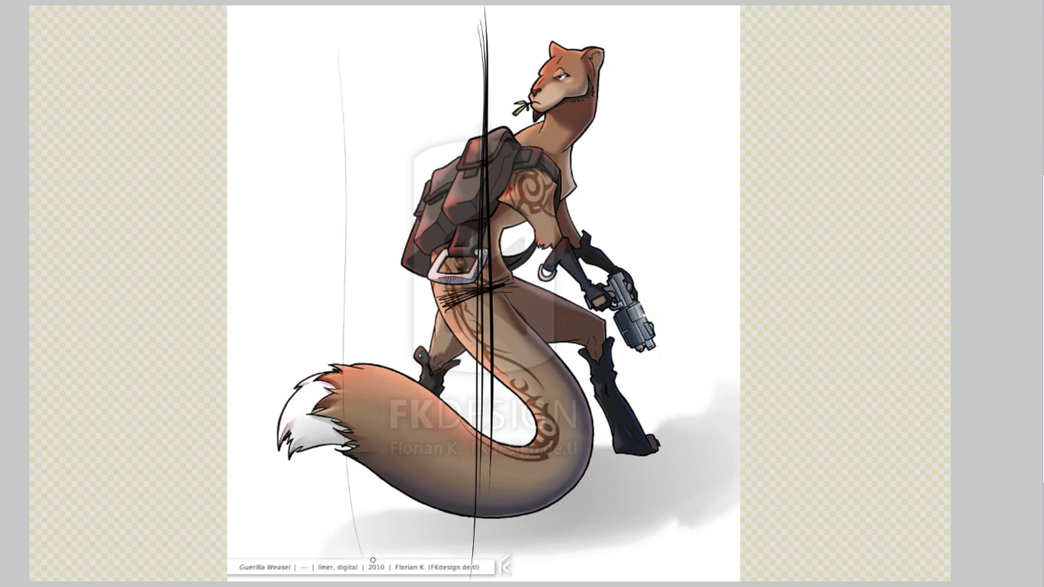
pyautogui.moveTo(411, 362)
pyautogui.mouseDown()
pyautogui.moveTo(532, 415)
pyautogui.moveTo(493, 517)
pyautogui.moveTo(387, 414)
pyautogui.mouseUp()
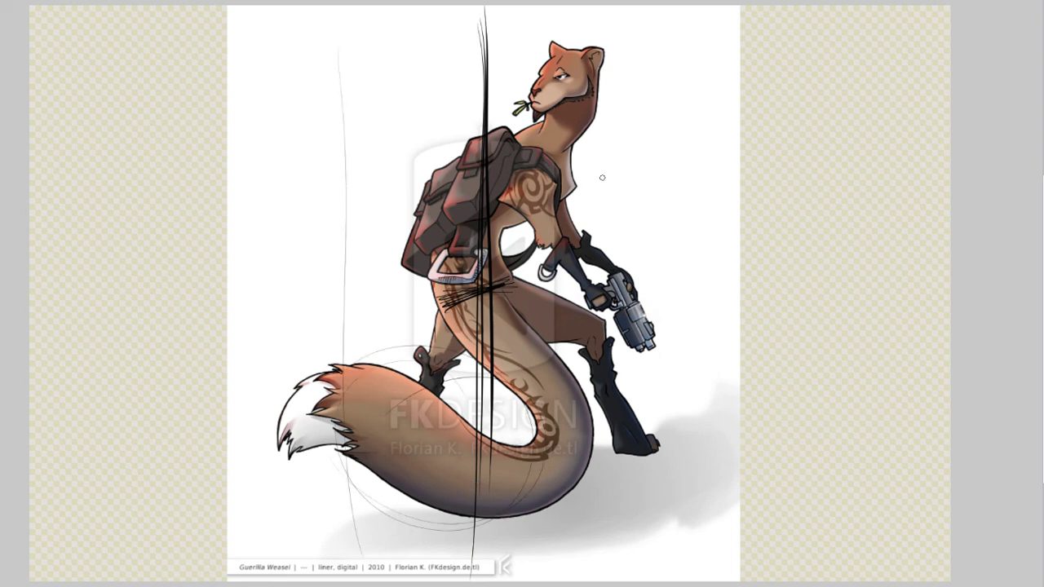
pyautogui.moveTo(509, 62)
pyautogui.mouseDown()
pyautogui.moveTo(591, 69)
pyautogui.moveTo(546, 383)
pyautogui.moveTo(618, 40)
pyautogui.moveTo(587, 354)
pyautogui.mouseUp()
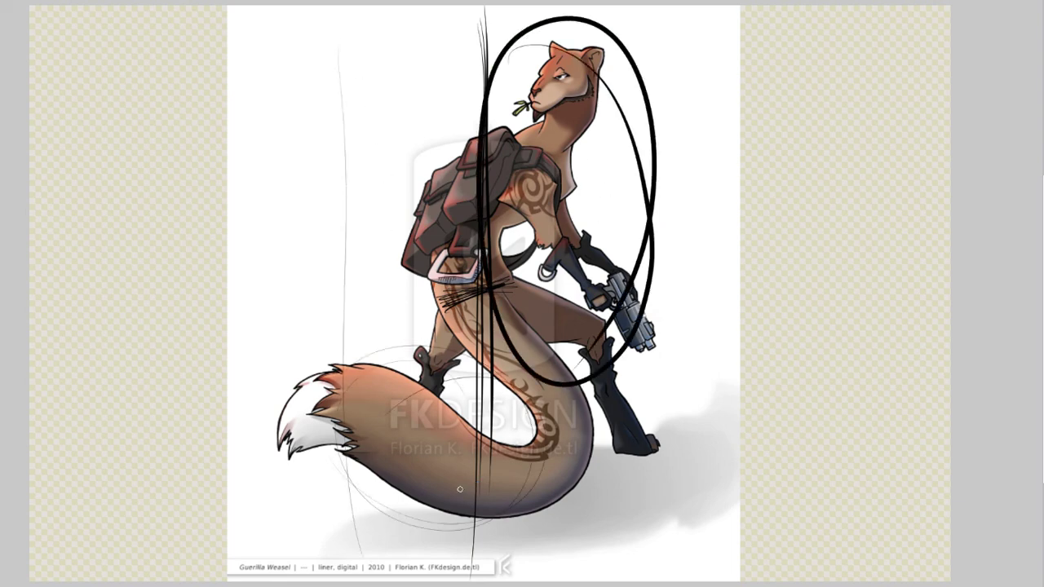
# Step: Undo all the black guide strokes over the weasel painting
pyautogui.hotkey('ctrl', 'z')
pyautogui.hotkey('ctrl', 'z')
pyautogui.hotkey('ctrl', 'z')
pyautogui.hotkey('ctrl', 'z')
pyautogui.hotkey('ctrl', 'z')
pyautogui.hotkey('ctrl', 'z')
pyautogui.hotkey('ctrl', 'z')
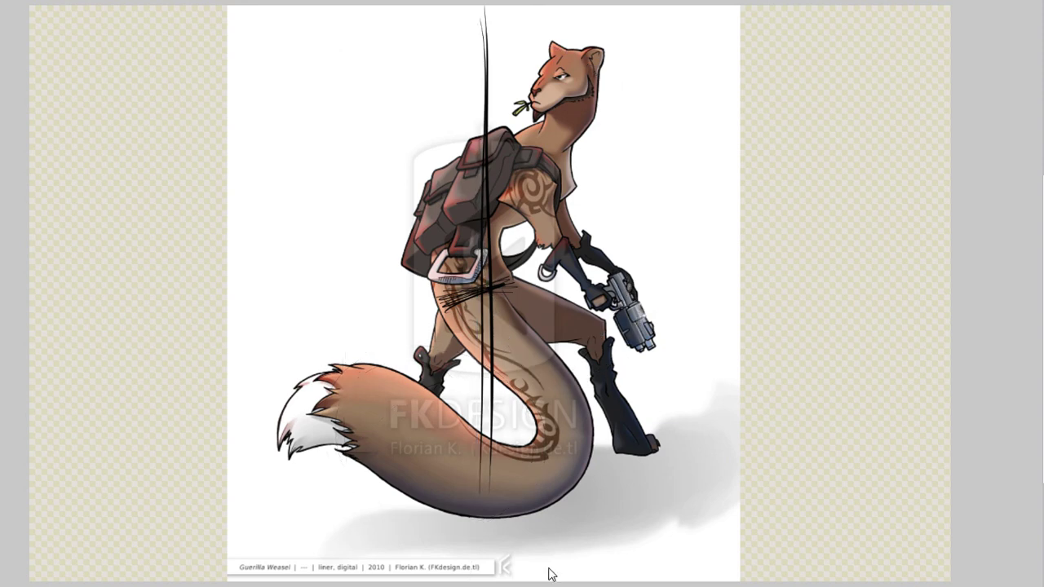
pyautogui.hotkey('ctrl', 'z')
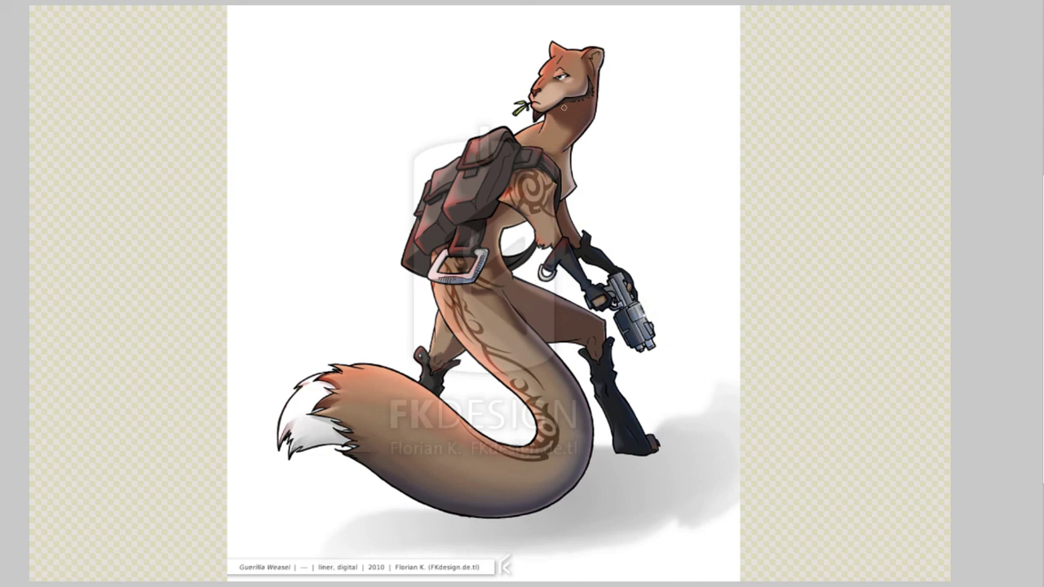
# Step: Mark the limbs and the body from head to backpack with loose black strokes
pyautogui.moveTo(620, 122); pyautogui.dragTo(639, 114)
pyautogui.moveTo(438, 387)
pyautogui.mouseDown()
pyautogui.moveTo(433, 418)
pyautogui.moveTo(447, 422)
pyautogui.mouseUp()
pyautogui.moveTo(634, 411); pyautogui.dragTo(613, 366)
pyautogui.moveTo(410, 307); pyautogui.dragTo(423, 289)
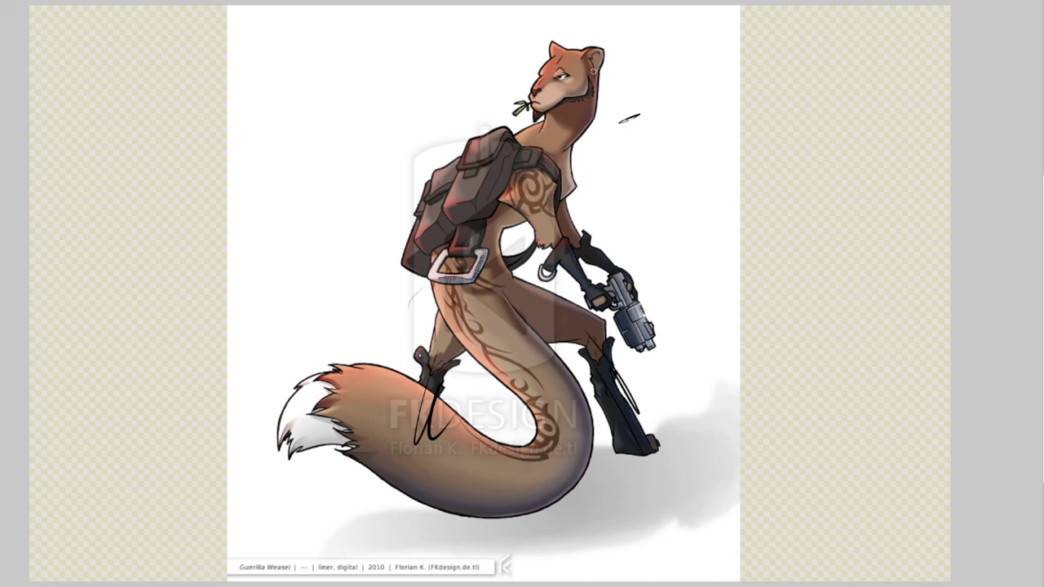
pyautogui.moveTo(534, 64)
pyautogui.mouseDown()
pyautogui.moveTo(449, 143)
pyautogui.moveTo(498, 371)
pyautogui.moveTo(400, 164)
pyautogui.mouseUp()
pyautogui.moveTo(575, 126)
pyautogui.mouseDown()
pyautogui.moveTo(424, 247)
pyautogui.moveTo(455, 276)
pyautogui.mouseUp()
# Step: Undo the loose black strokes on the limbs and body
pyautogui.hotkey('ctrl', 'z')
pyautogui.hotkey('ctrl', 'z')
pyautogui.hotkey('ctrl', 'z')
pyautogui.hotkey('ctrl', 'z')
pyautogui.hotkey('ctrl', 'z')
pyautogui.hotkey('ctrl', 'z')
pyautogui.hotkey('ctrl', 'z')
pyautogui.hotkey('ctrl', 'z')
pyautogui.hotkey('ctrl', 'z')
pyautogui.hotkey('ctrl', 'z')
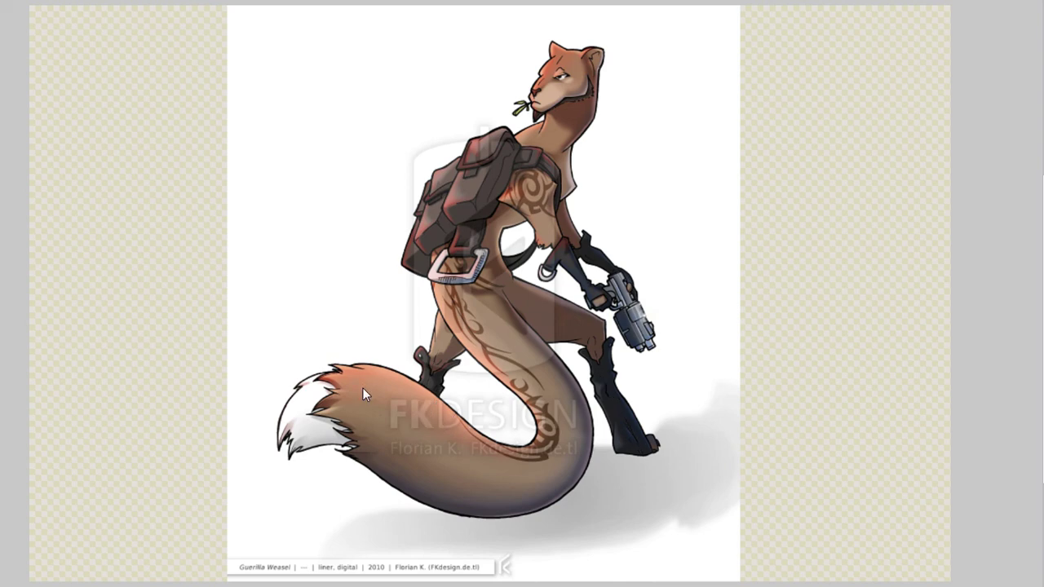
# Step: Trace the gaps between torso, arms, gun, legs and tail with black outlines
pyautogui.moveTo(584, 300)
pyautogui.mouseDown()
pyautogui.moveTo(534, 243)
pyautogui.moveTo(586, 316)
pyautogui.mouseUp()
pyautogui.moveTo(589, 266)
pyautogui.mouseDown()
pyautogui.moveTo(612, 268)
pyautogui.moveTo(605, 284)
pyautogui.moveTo(577, 273)
pyautogui.moveTo(618, 323)
pyautogui.moveTo(635, 369)
pyautogui.mouseUp()
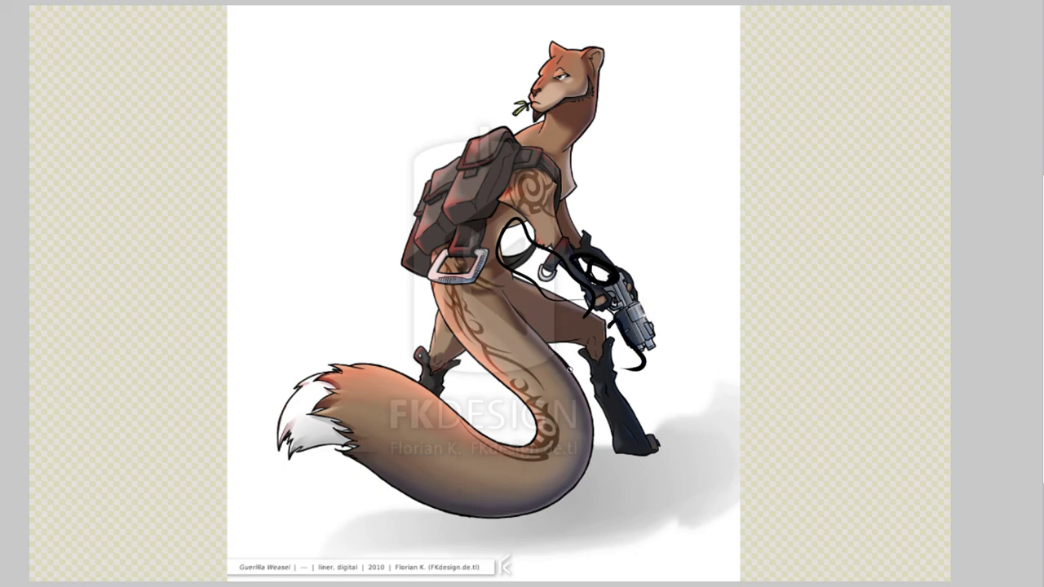
pyautogui.moveTo(571, 363)
pyautogui.mouseDown()
pyautogui.moveTo(571, 341)
pyautogui.moveTo(551, 343)
pyautogui.mouseUp()
pyautogui.moveTo(462, 357)
pyautogui.mouseDown()
pyautogui.moveTo(509, 445)
pyautogui.moveTo(436, 389)
pyautogui.mouseUp()
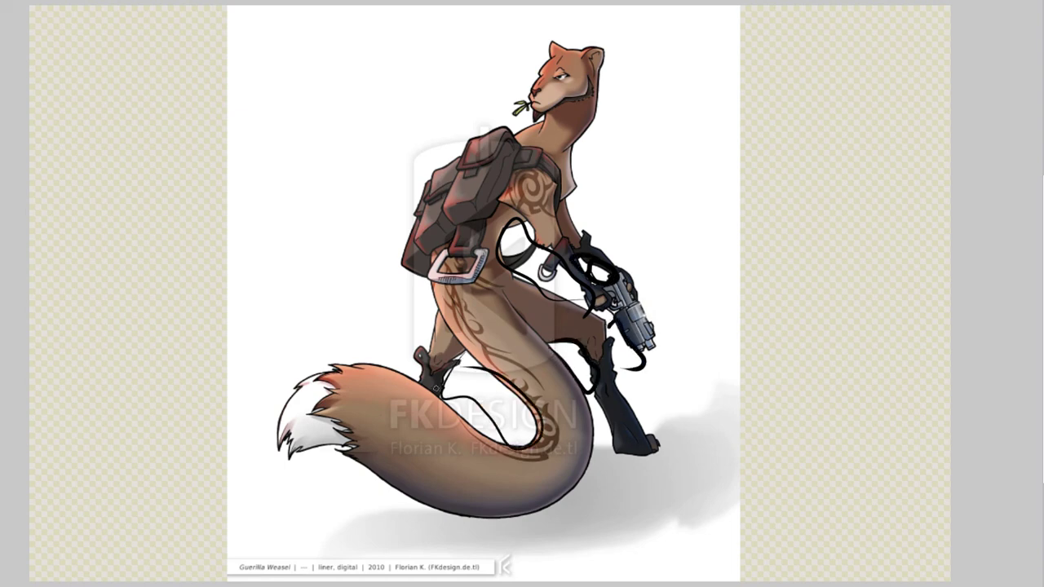
# Step: Undo the black outlines around the gaps of the pose
pyautogui.hotkey('ctrl', 'z')
pyautogui.hotkey('ctrl', 'z')
pyautogui.hotkey('ctrl', 'z')
pyautogui.hotkey('ctrl', 'z')
pyautogui.hotkey('ctrl', 'z')
pyautogui.hotkey('ctrl', 'z')
pyautogui.hotkey('ctrl', 'z')
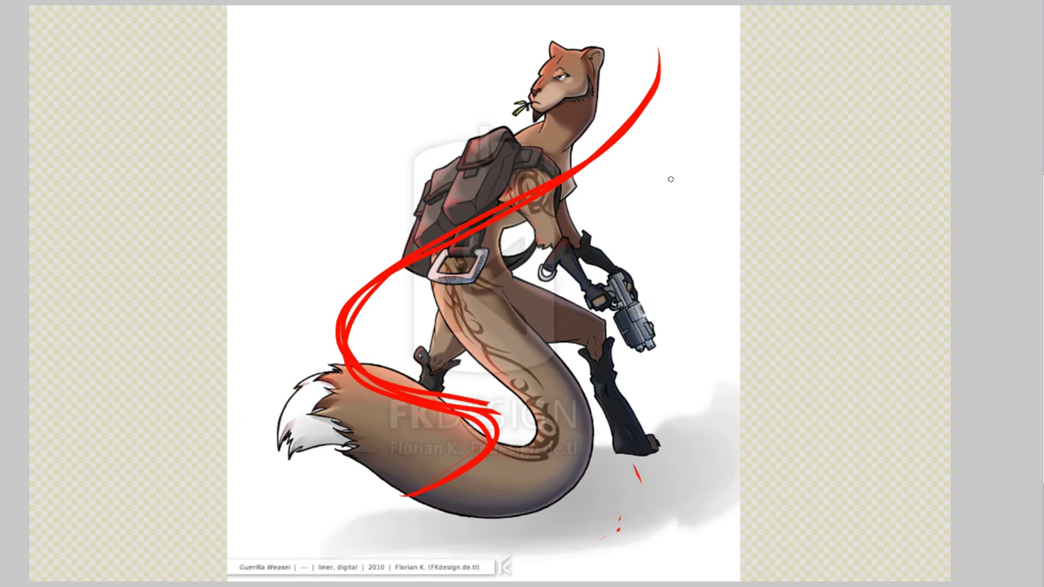
# Step: Try an extra action curve from head to tail and short strokes at the painted weasel's neck, and undo them
pyautogui.moveTo(667, 72)
pyautogui.mouseDown()
pyautogui.moveTo(331, 344)
pyautogui.moveTo(485, 403)
pyautogui.moveTo(273, 554)
pyautogui.mouseUp()
pyautogui.hotkey('ctrl', 'z')
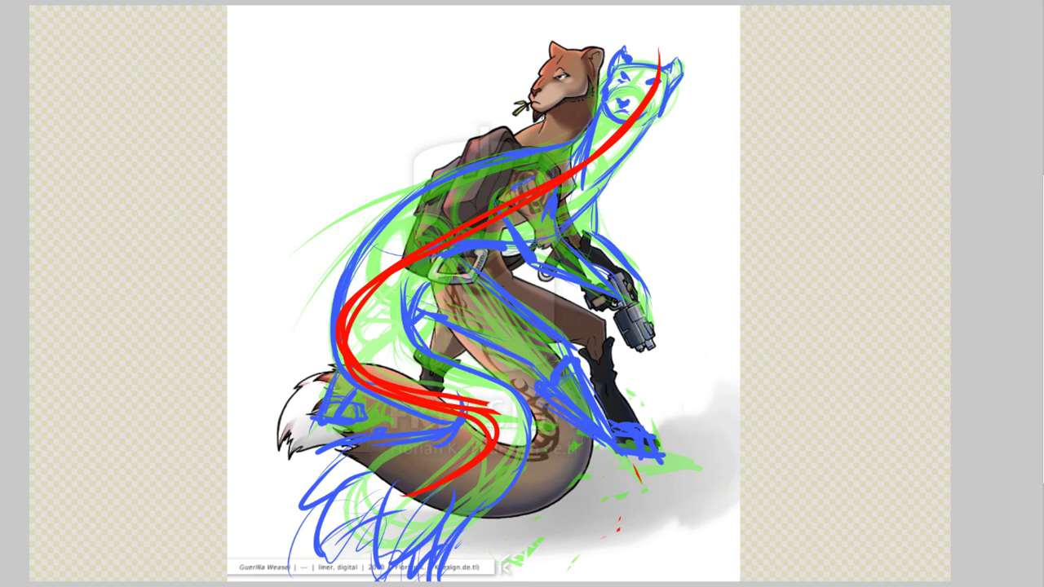
pyautogui.moveTo(545, 116)
pyautogui.mouseDown()
pyautogui.moveTo(538, 144)
pyautogui.moveTo(543, 137)
pyautogui.mouseUp()
pyautogui.moveTo(589, 102); pyautogui.dragTo(578, 136)
pyautogui.hotkey('ctrl', 'z')
pyautogui.hotkey('ctrl', 'z')
# Step: Try several black S-curves from the neck through the hips to the tail along the red action line, undoing each one
pyautogui.moveTo(626, 127)
pyautogui.mouseDown()
pyautogui.moveTo(438, 225)
pyautogui.moveTo(320, 355)
pyautogui.mouseUp()
pyautogui.hotkey('ctrl', 'z')
pyautogui.moveTo(642, 72)
pyautogui.mouseDown()
pyautogui.moveTo(588, 169)
pyautogui.moveTo(443, 242)
pyautogui.moveTo(325, 325)
pyautogui.moveTo(349, 365)
pyautogui.moveTo(323, 365)
pyautogui.mouseUp()
pyautogui.hotkey('ctrl', 'z')
pyautogui.hotkey('ctrl', 'z')
pyautogui.moveTo(619, 128)
pyautogui.mouseDown()
pyautogui.moveTo(396, 244)
pyautogui.moveTo(326, 369)
pyautogui.moveTo(408, 494)
pyautogui.moveTo(292, 543)
pyautogui.mouseUp()
pyautogui.hotkey('ctrl', 'z')
pyautogui.moveTo(607, 147)
pyautogui.mouseDown()
pyautogui.moveTo(351, 290)
pyautogui.moveTo(411, 474)
pyautogui.moveTo(261, 521)
pyautogui.mouseUp()
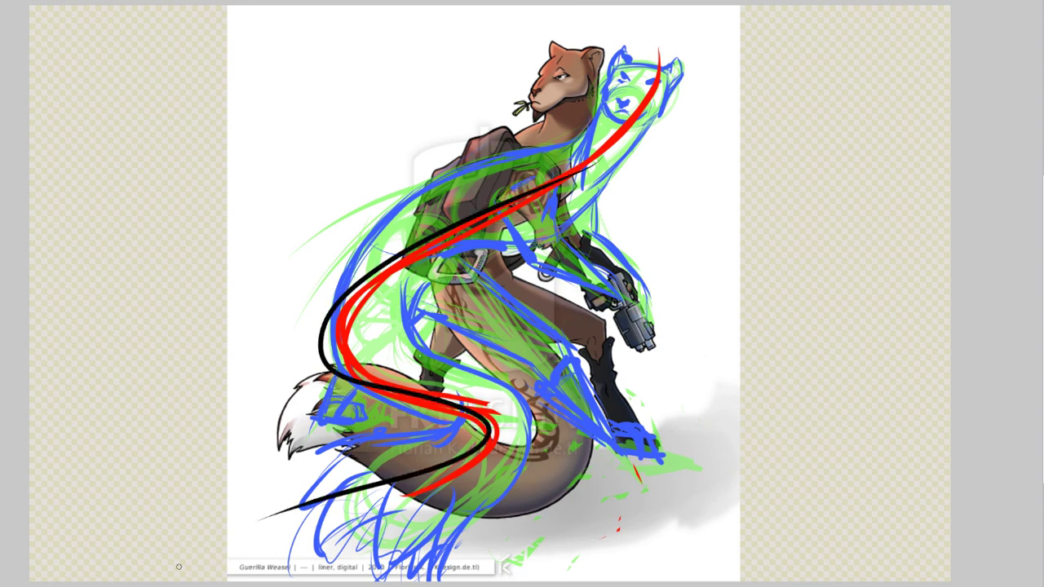
pyautogui.hotkey('ctrl', 'z')
# Step: Try a large sweeping black curve from the sketched head around the tail and feet, and undo it
pyautogui.moveTo(562, 170)
pyautogui.mouseDown()
pyautogui.moveTo(317, 317)
pyautogui.moveTo(456, 566)
pyautogui.moveTo(759, 434)
pyautogui.moveTo(527, 187)
pyautogui.moveTo(371, 494)
pyautogui.moveTo(708, 371)
pyautogui.mouseUp()
pyautogui.hotkey('ctrl', 'z')
pyautogui.moveTo(657, 49)
pyautogui.mouseDown()
pyautogui.moveTo(537, 189)
pyautogui.moveTo(445, 498)
pyautogui.moveTo(662, 334)
pyautogui.moveTo(556, 408)
pyautogui.moveTo(296, 398)
pyautogui.mouseUp()
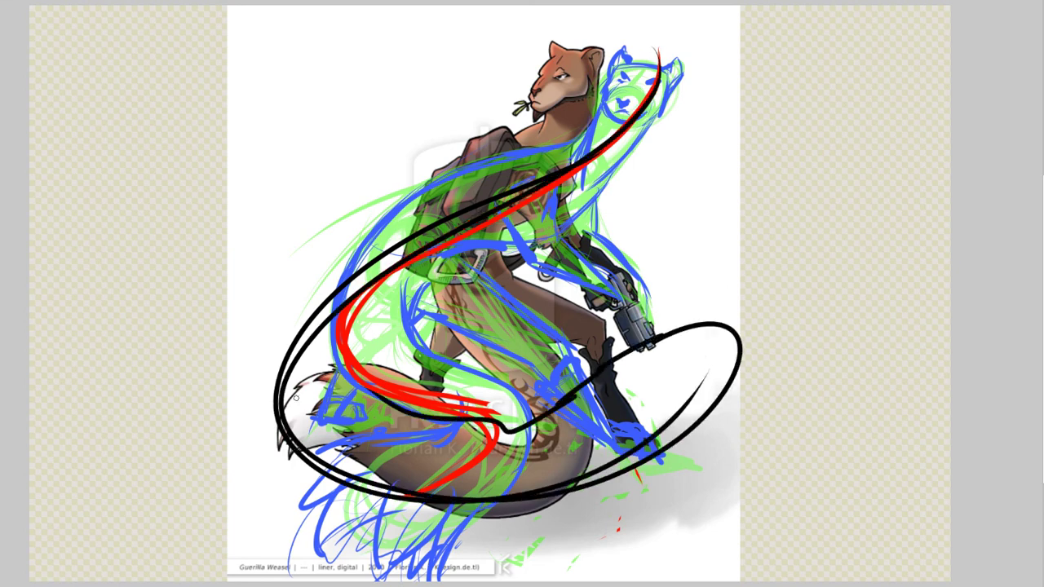
pyautogui.hotkey('ctrl', 'z')
pyautogui.hotkey('ctrl', 'z')
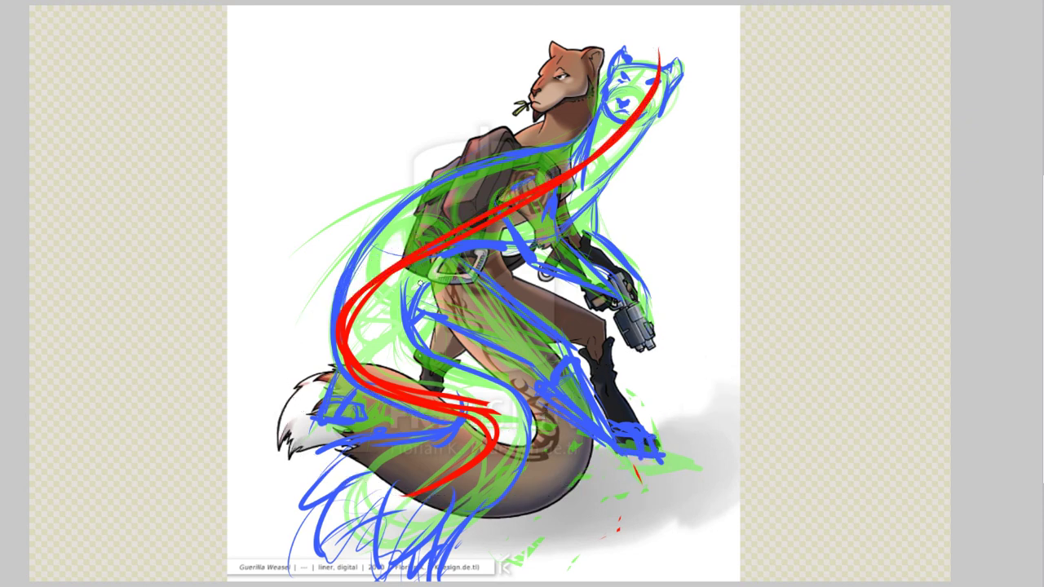
# Step: Sketch a black pelvis circle, straight lines for both legs and a curved spine up to the sketched head
pyautogui.moveTo(372, 252)
pyautogui.mouseDown()
pyautogui.moveTo(445, 244)
pyautogui.moveTo(350, 302)
pyautogui.moveTo(415, 333)
pyautogui.moveTo(355, 366)
pyautogui.moveTo(322, 432)
pyautogui.mouseUp()
pyautogui.moveTo(385, 336); pyautogui.dragTo(314, 417)
pyautogui.moveTo(424, 273); pyautogui.dragTo(597, 417)
pyautogui.moveTo(520, 313)
pyautogui.mouseDown()
pyautogui.moveTo(541, 354)
pyautogui.moveTo(598, 419)
pyautogui.moveTo(659, 458)
pyautogui.mouseUp()
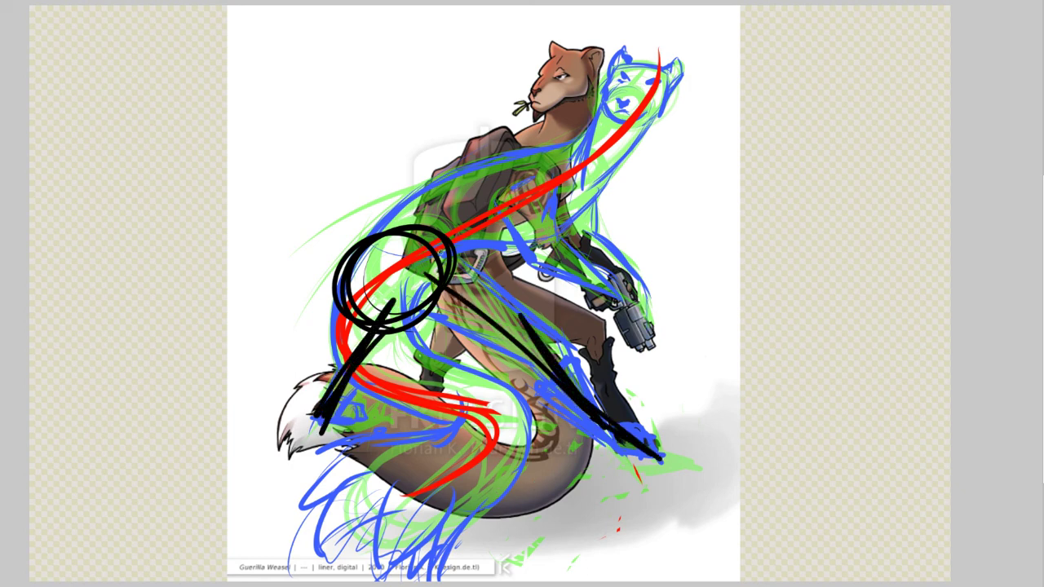
pyautogui.moveTo(380, 269)
pyautogui.mouseDown()
pyautogui.moveTo(646, 88)
pyautogui.moveTo(440, 253)
pyautogui.mouseUp()
pyautogui.moveTo(670, 61); pyautogui.dragTo(355, 276)
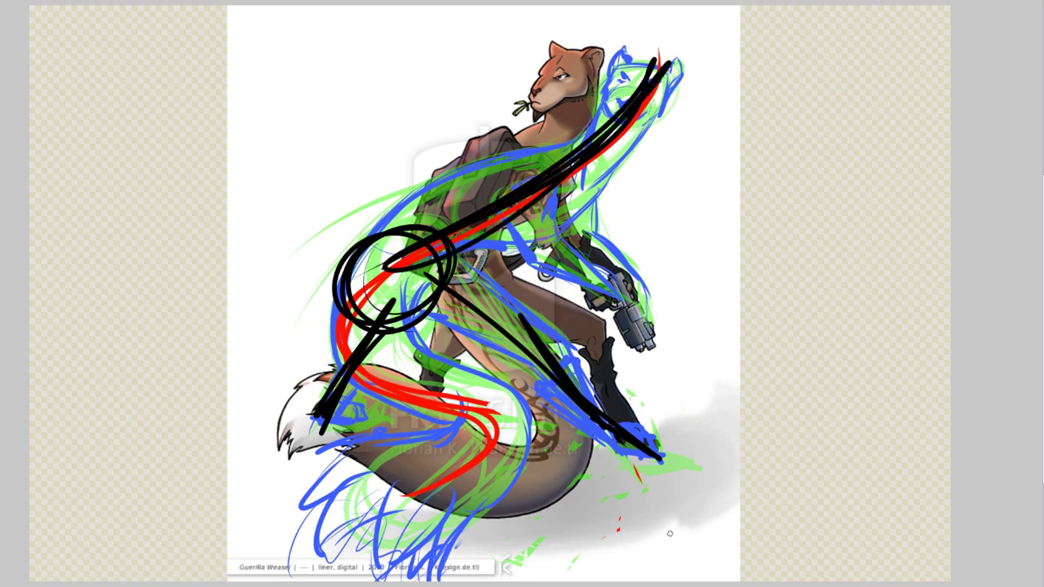
# Step: Add black arm lines, a head ellipse, a vertical balance line through the pelvis and a curved tail to the stick figure
pyautogui.moveTo(529, 198); pyautogui.dragTo(542, 259)
pyautogui.moveTo(562, 192)
pyautogui.mouseDown()
pyautogui.moveTo(628, 287)
pyautogui.moveTo(628, 318)
pyautogui.mouseUp()
pyautogui.moveTo(620, 70)
pyautogui.mouseDown()
pyautogui.moveTo(631, 120)
pyautogui.moveTo(606, 104)
pyautogui.mouseUp()
pyautogui.moveTo(398, 78); pyautogui.dragTo(369, 506)
pyautogui.moveTo(399, 42); pyautogui.dragTo(371, 472)
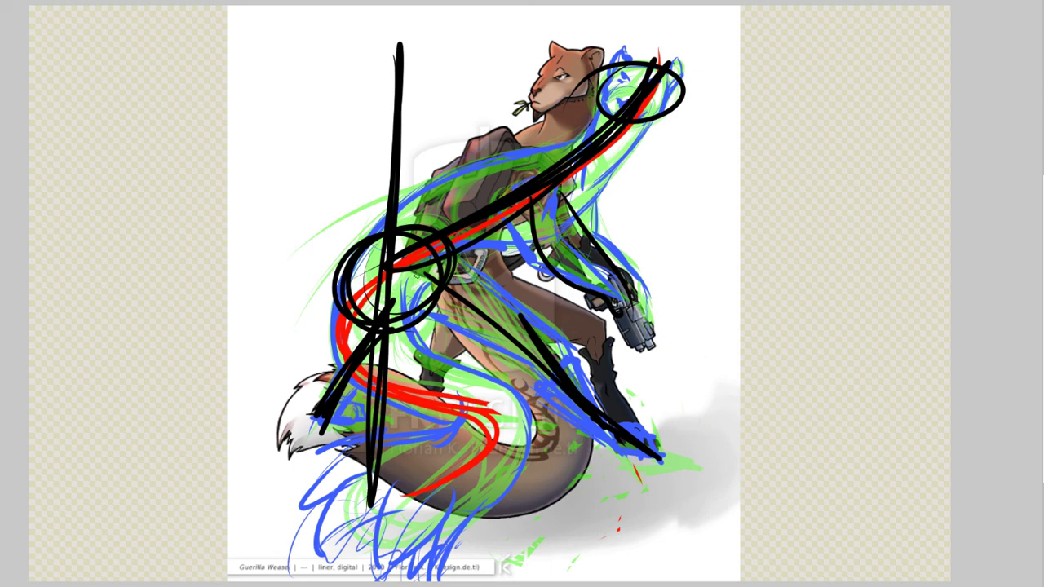
pyautogui.moveTo(393, 301)
pyautogui.mouseDown()
pyautogui.moveTo(299, 540)
pyautogui.moveTo(264, 551)
pyautogui.mouseUp()
pyautogui.hotkey('ctrl', 'z')
pyautogui.moveTo(352, 269); pyautogui.dragTo(278, 571)
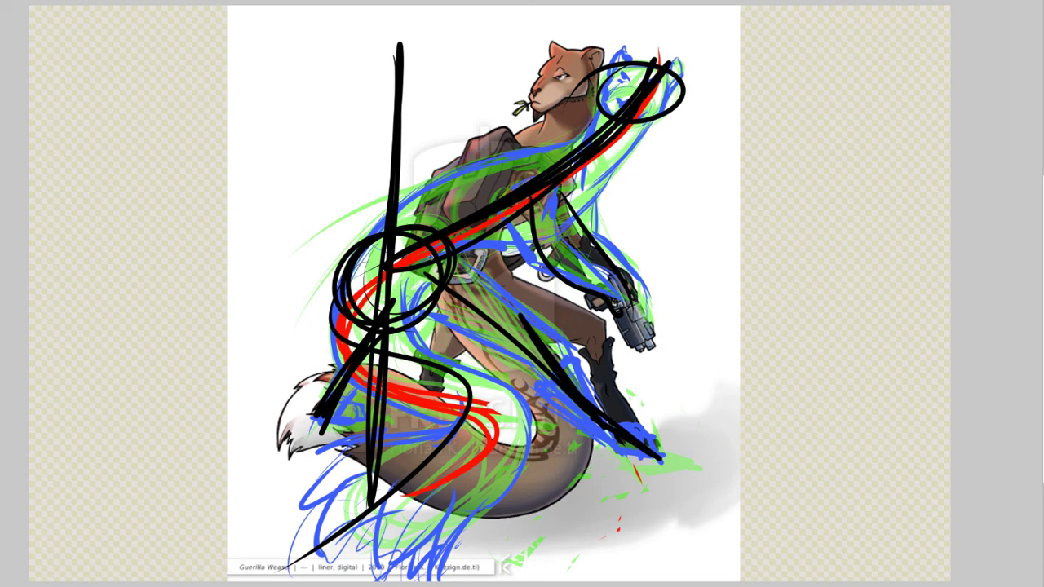
# Step: Undo the whole black stick figure, including the pelvis circle
pyautogui.hotkey('ctrl', 'z')
pyautogui.hotkey('ctrl', 'z')
pyautogui.hotkey('ctrl', 'z')
pyautogui.hotkey('ctrl', 'z')
pyautogui.hotkey('ctrl', 'z')
pyautogui.hotkey('ctrl', 'z')
pyautogui.hotkey('ctrl', 'z')
pyautogui.hotkey('ctrl', 'z')
pyautogui.hotkey('ctrl', 'z')
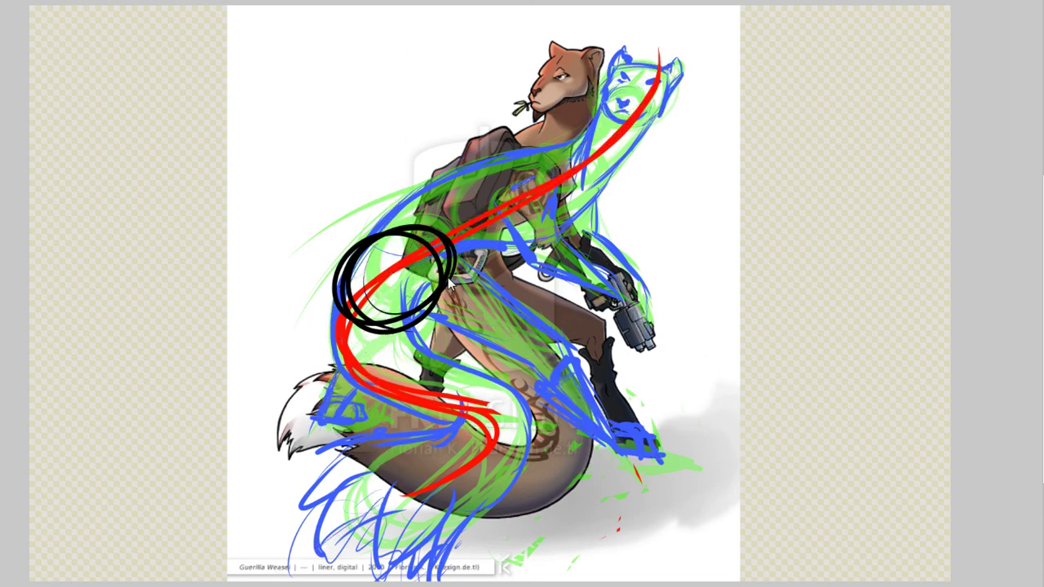
pyautogui.hotkey('ctrl', 'z')
# Step: Try a black contour around the extended front leg and the gap below the arms, and undo it
pyautogui.moveTo(600, 483)
pyautogui.mouseDown()
pyautogui.moveTo(484, 271)
pyautogui.moveTo(588, 397)
pyautogui.moveTo(514, 254)
pyautogui.moveTo(466, 365)
pyautogui.mouseUp()
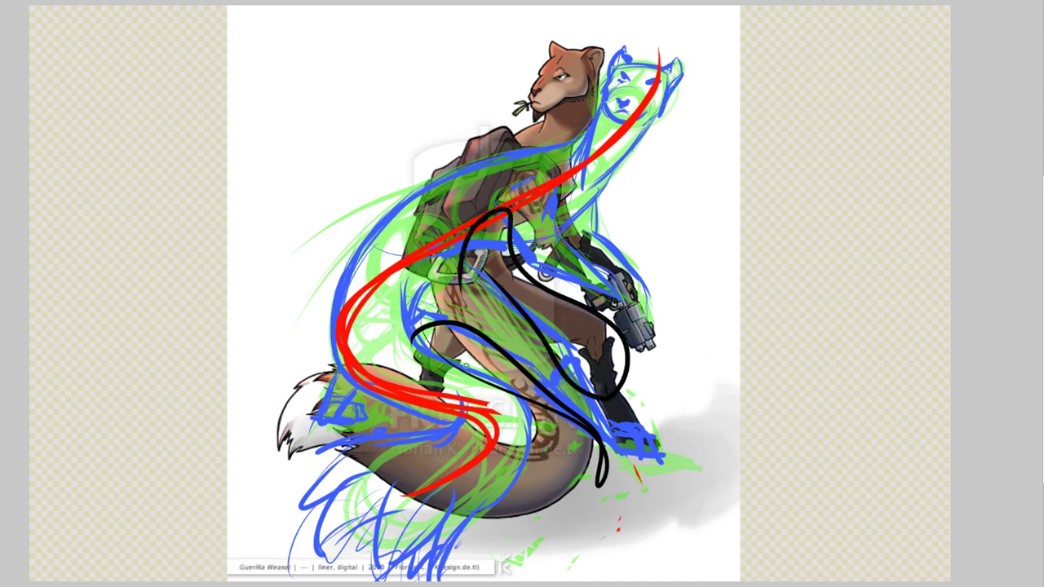
pyautogui.hotkey('ctrl', 'z')
pyautogui.hotkey('ctrl', 'z')
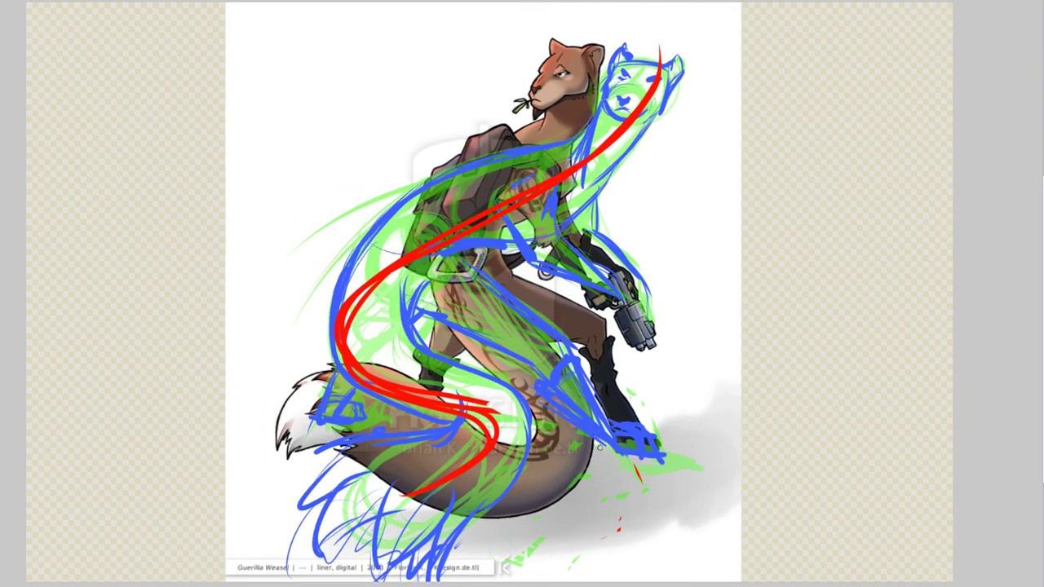
# Step: Fade the weasel painting beneath the coloured pose sketch
pyautogui.scroll(4, 601, 448)
pyautogui.scroll(-1, 600, 448)
pyautogui.moveTo(595, 281); pyautogui.dragTo(594, 330)
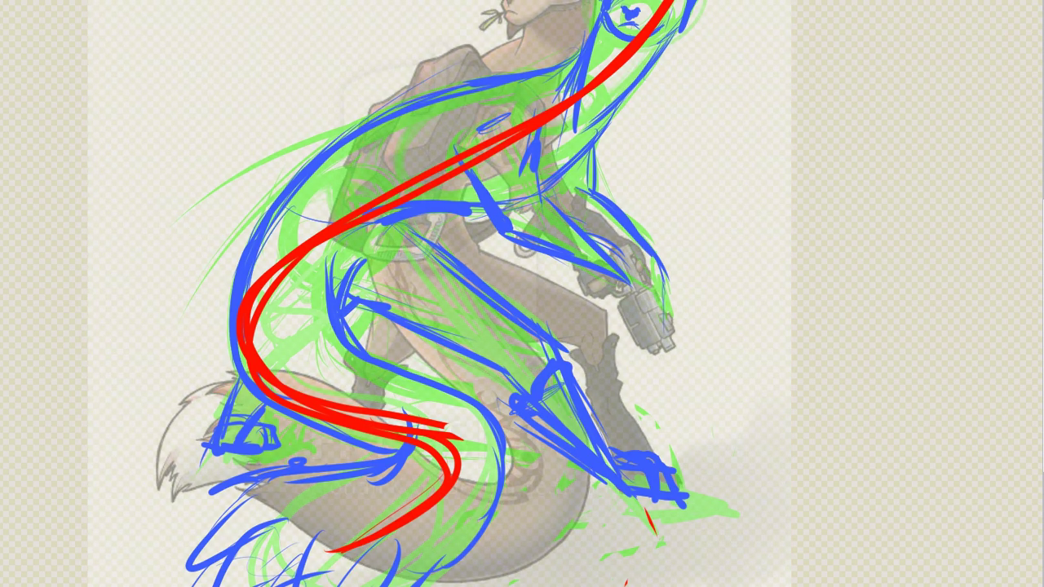
pyautogui.scroll(-2, 594, 328)
pyautogui.scroll(-2, 616, 403)
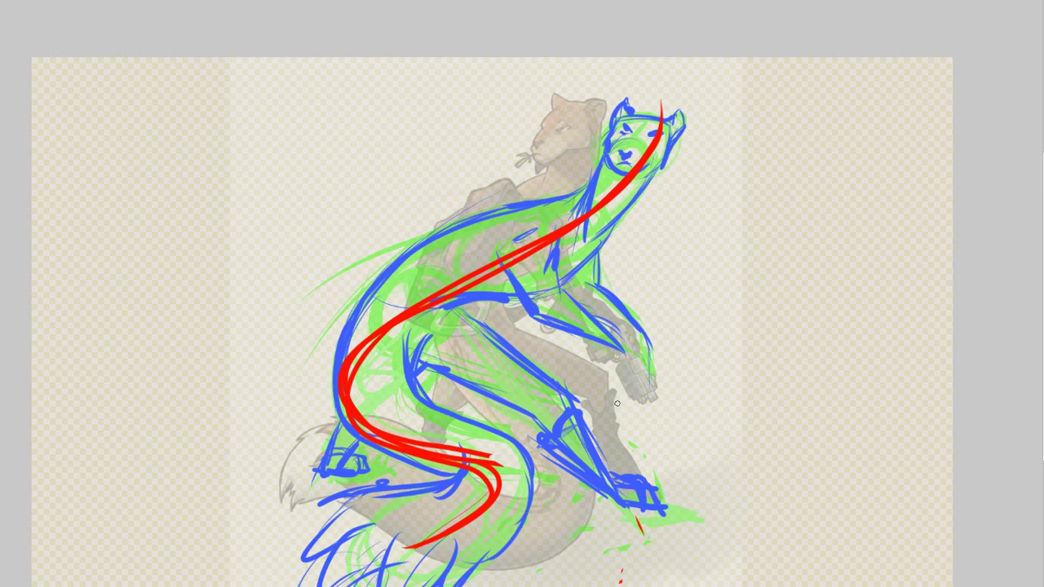
pyautogui.scroll(1, 616, 403)
pyautogui.scroll(-1, 602, 514)
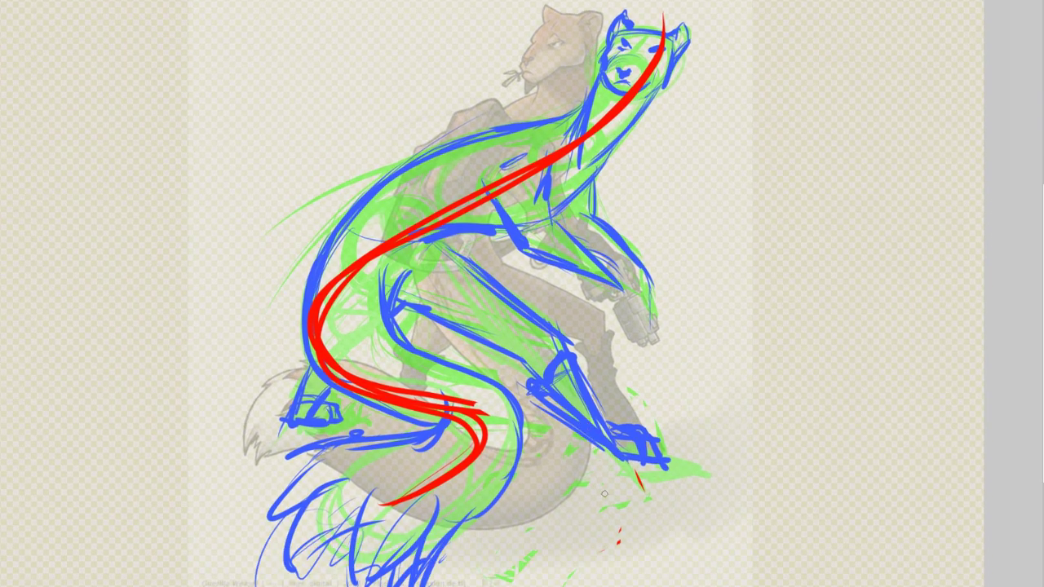
# Step: Try single black strokes along the extended front leg, undoing each one
pyautogui.moveTo(495, 261); pyautogui.dragTo(608, 317)
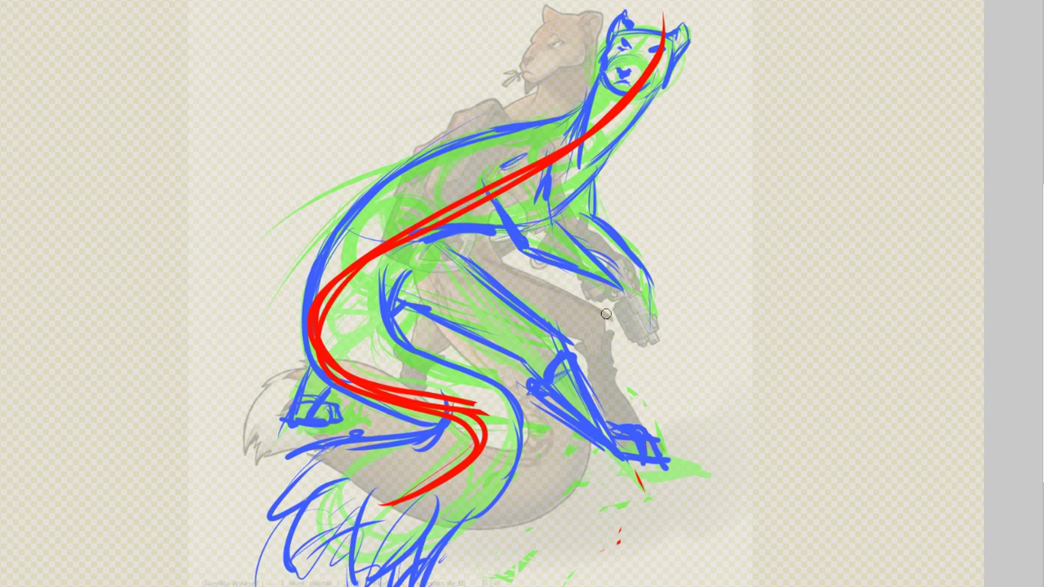
pyautogui.hotkey('ctrl', 'z')
pyautogui.moveTo(479, 258)
pyautogui.mouseDown()
pyautogui.moveTo(625, 304)
pyautogui.moveTo(640, 469)
pyautogui.mouseUp()
pyautogui.hotkey('ctrl', 'z')
pyautogui.moveTo(399, 296)
pyautogui.mouseDown()
pyautogui.moveTo(488, 347)
pyautogui.moveTo(571, 373)
pyautogui.mouseUp()
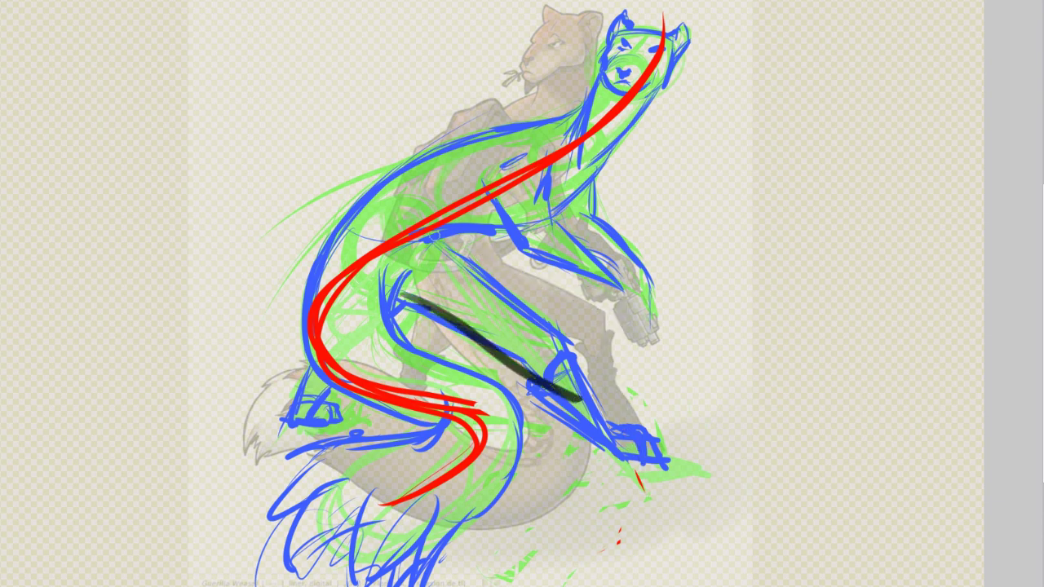
pyautogui.hotkey('ctrl', 'z')
# Step: Draw black contours for the front leg's upper and lower edges and its foot
pyautogui.moveTo(408, 296); pyautogui.dragTo(546, 374)
pyautogui.moveTo(489, 252); pyautogui.dragTo(621, 436)
pyautogui.moveTo(577, 384)
pyautogui.mouseDown()
pyautogui.moveTo(613, 440)
pyautogui.moveTo(667, 452)
pyautogui.mouseUp()
pyautogui.moveTo(602, 462); pyautogui.dragTo(659, 453)
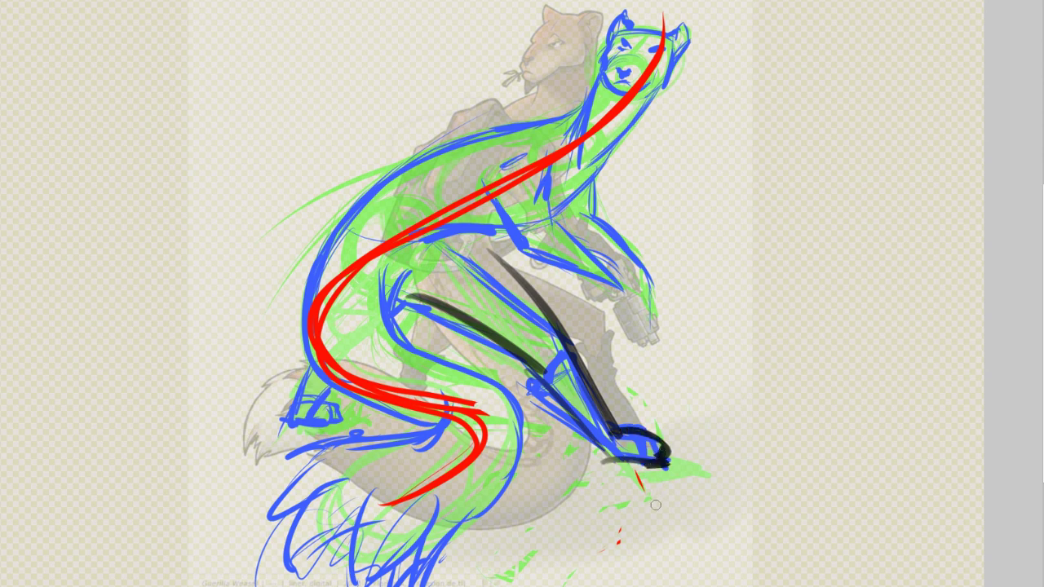
# Step: Undo the black contours of the front leg and foot
pyautogui.hotkey('ctrl', 'z')
pyautogui.hotkey('ctrl', 'z')
pyautogui.hotkey('ctrl', 'z')
pyautogui.hotkey('ctrl', 'z')
pyautogui.hotkey('ctrl', 'z')
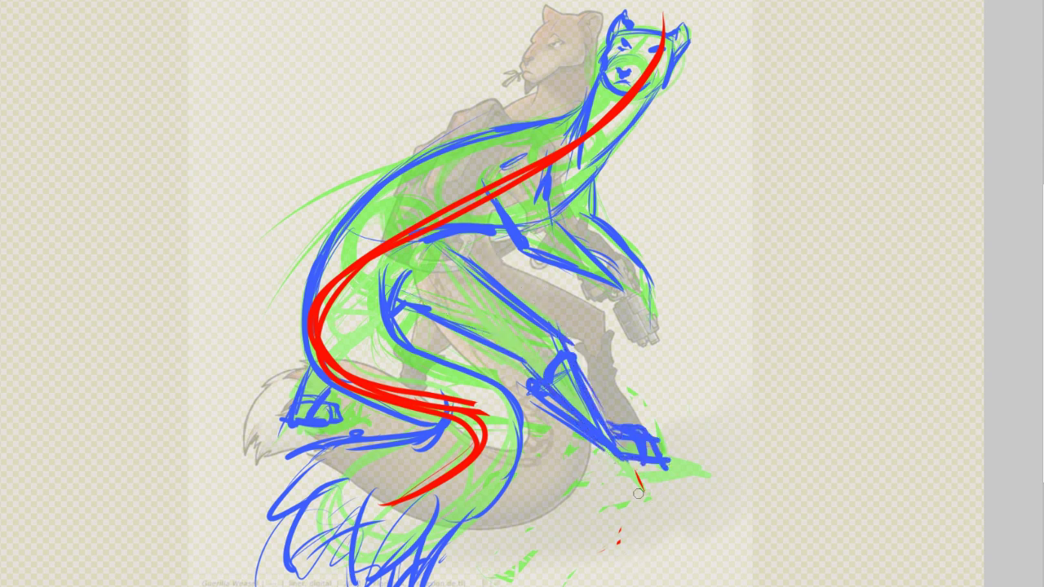
# Step: Outline the front leg's shin, knee and foot in black, and clear the layer with these strokes
pyautogui.moveTo(616, 455)
pyautogui.mouseDown()
pyautogui.moveTo(658, 442)
pyautogui.moveTo(662, 461)
pyautogui.moveTo(601, 448)
pyautogui.mouseUp()
pyautogui.moveTo(545, 393)
pyautogui.mouseDown()
pyautogui.moveTo(523, 406)
pyautogui.moveTo(539, 385)
pyautogui.moveTo(600, 447)
pyautogui.moveTo(576, 359)
pyautogui.moveTo(605, 455)
pyautogui.mouseUp()
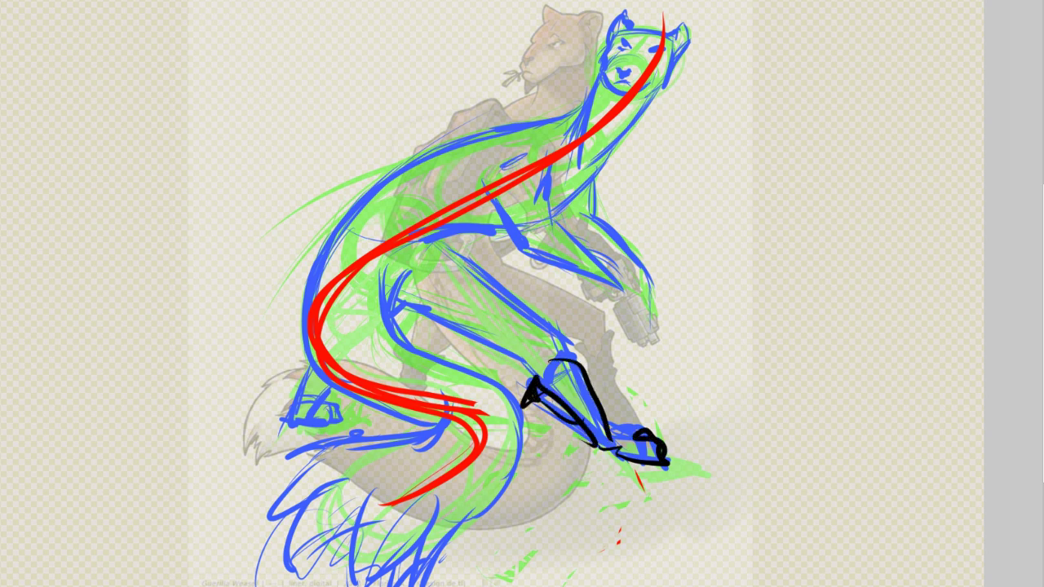
pyautogui.press('Delete')
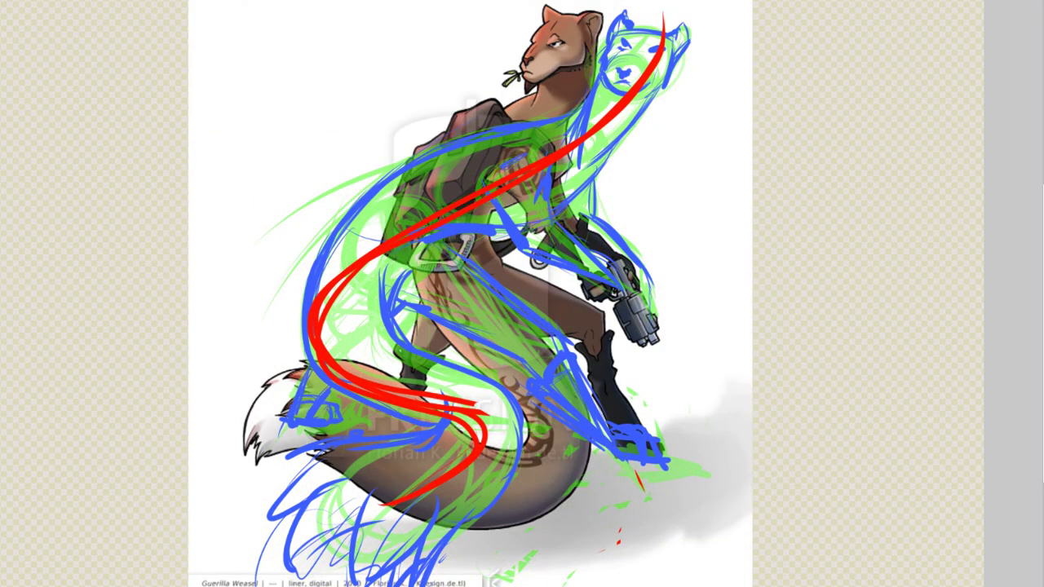
# Step: Lower the opacity of the weasel painting beneath the coloured sketch
pyautogui.press('o')
pyautogui.press('o')
pyautogui.press('o')
pyautogui.press('o')
pyautogui.press('o')
pyautogui.press('o')
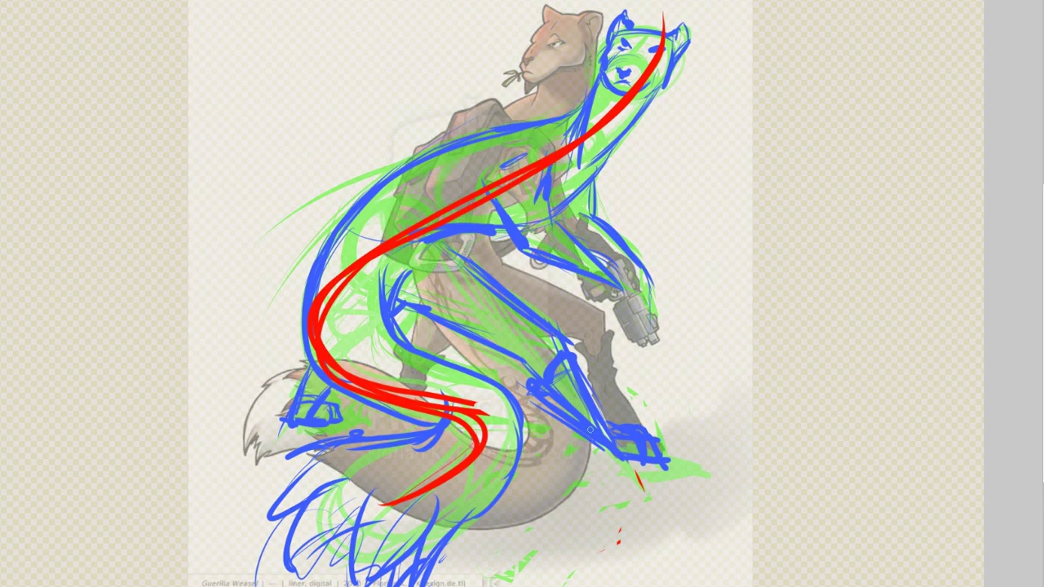
# Step: Draw black construction lines for the bent front leg and the straight rear leg, undoing the misplaced strokes
pyautogui.moveTo(331, 282)
pyautogui.mouseDown()
pyautogui.moveTo(478, 431)
pyautogui.moveTo(281, 526)
pyautogui.moveTo(522, 464)
pyautogui.moveTo(288, 416)
pyautogui.moveTo(377, 434)
pyautogui.mouseUp()
pyautogui.hotkey('ctrl', 'z')
pyautogui.moveTo(447, 408)
pyautogui.mouseDown()
pyautogui.moveTo(395, 436)
pyautogui.moveTo(281, 547)
pyautogui.moveTo(441, 575)
pyautogui.moveTo(531, 481)
pyautogui.mouseUp()
pyautogui.moveTo(399, 258); pyautogui.dragTo(656, 471)
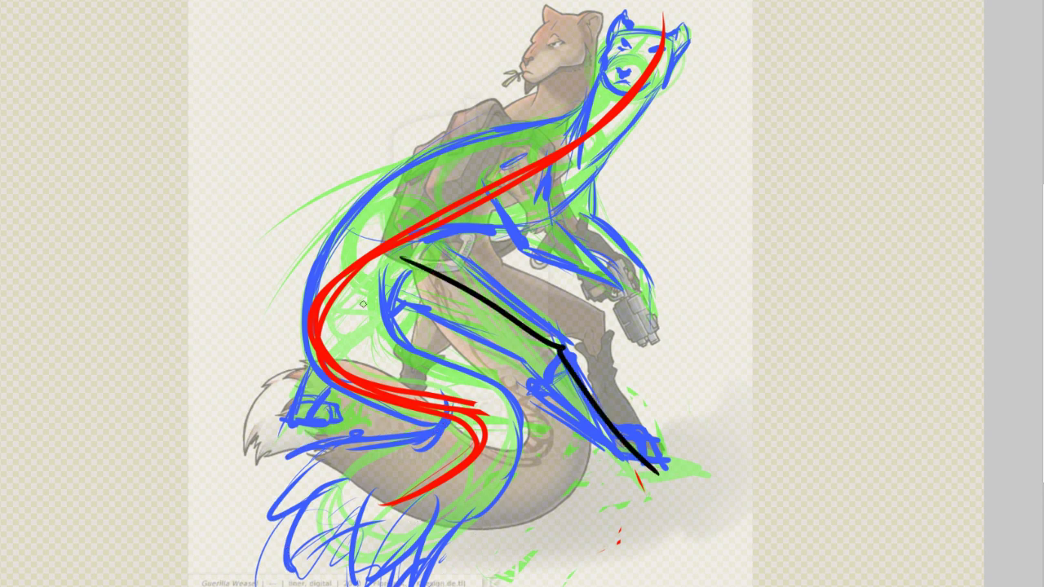
pyautogui.moveTo(363, 303); pyautogui.dragTo(303, 426)
pyautogui.moveTo(354, 295)
pyautogui.mouseDown()
pyautogui.moveTo(665, 88)
pyautogui.moveTo(486, 186)
pyautogui.moveTo(509, 453)
pyautogui.mouseUp()
pyautogui.hotkey('ctrl', 'z')
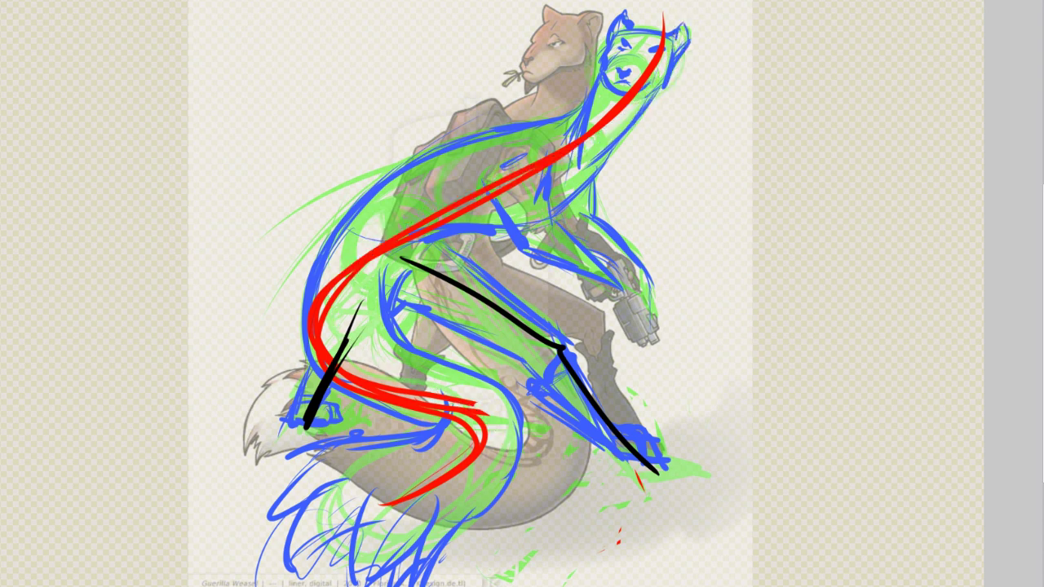
# Step: Remove the black construction strokes and restore the weasel painting to full opacity
pyautogui.moveTo(626, 88)
pyautogui.mouseDown()
pyautogui.moveTo(644, 64)
pyautogui.moveTo(619, 88)
pyautogui.moveTo(632, 49)
pyautogui.mouseUp()
pyautogui.hotkey('ctrl', 'z')
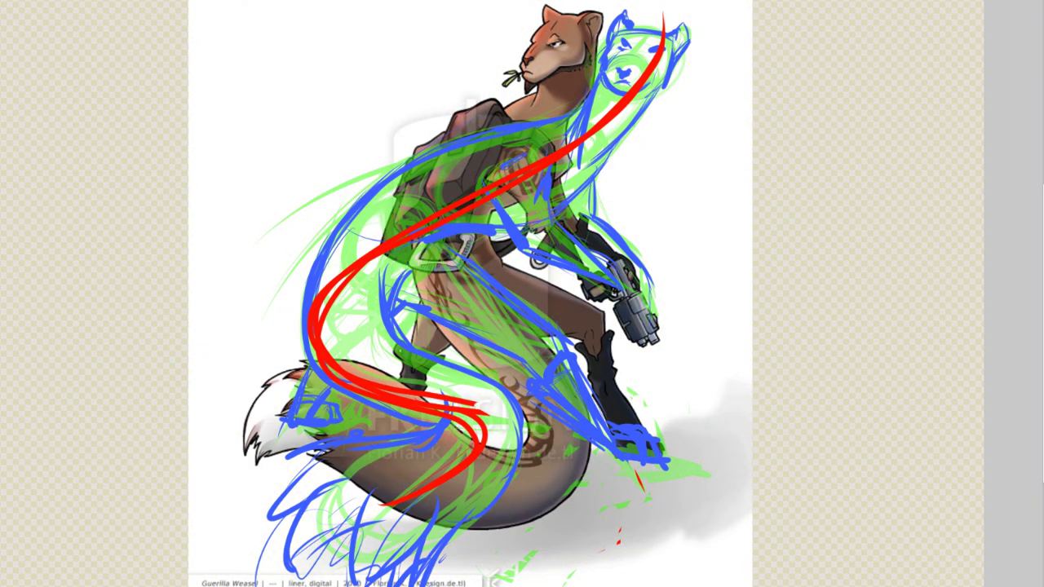
pyautogui.scroll(-1, 628, 373)
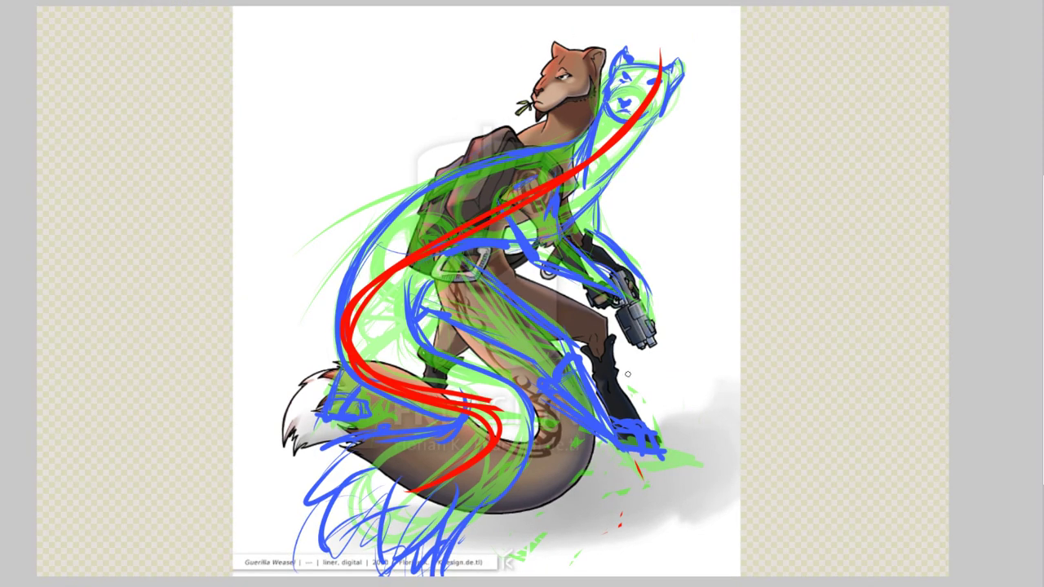